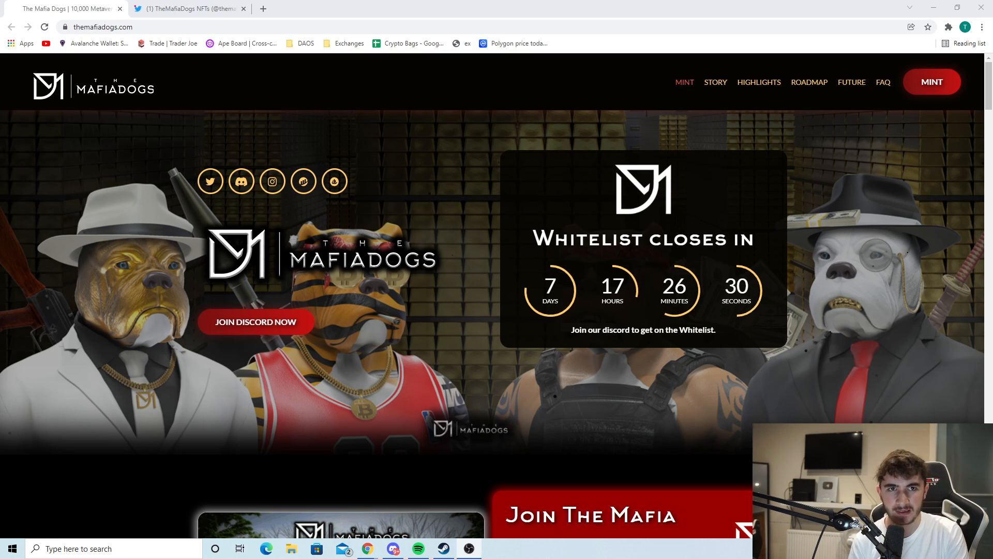
{"action": "scroll", "coordinate": [523, 325], "scroll_direction": "down", "scroll_amount": 3}
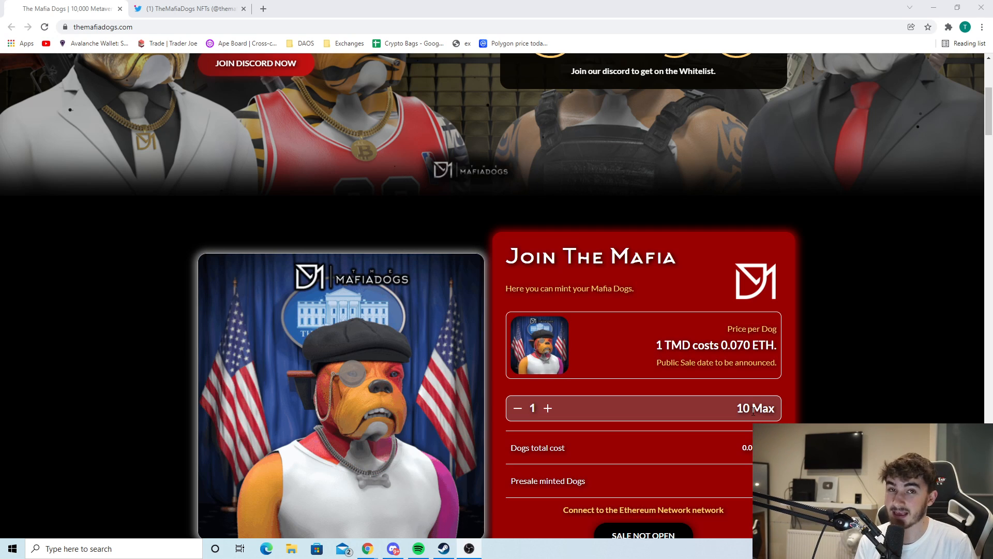
{"action": "scroll", "coordinate": [726, 409], "scroll_direction": "down", "scroll_amount": 2}
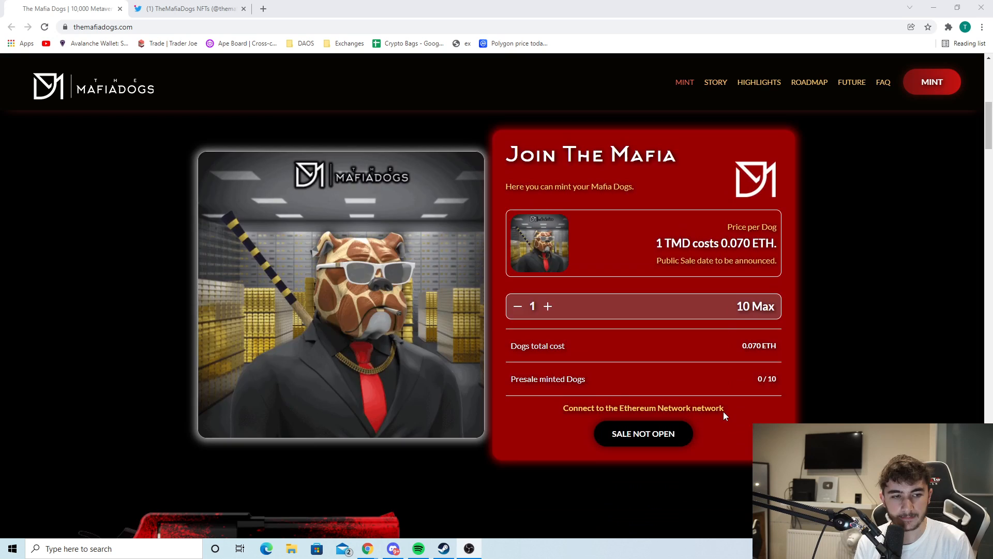
{"action": "scroll", "coordinate": [723, 412], "scroll_direction": "down", "scroll_amount": 5}
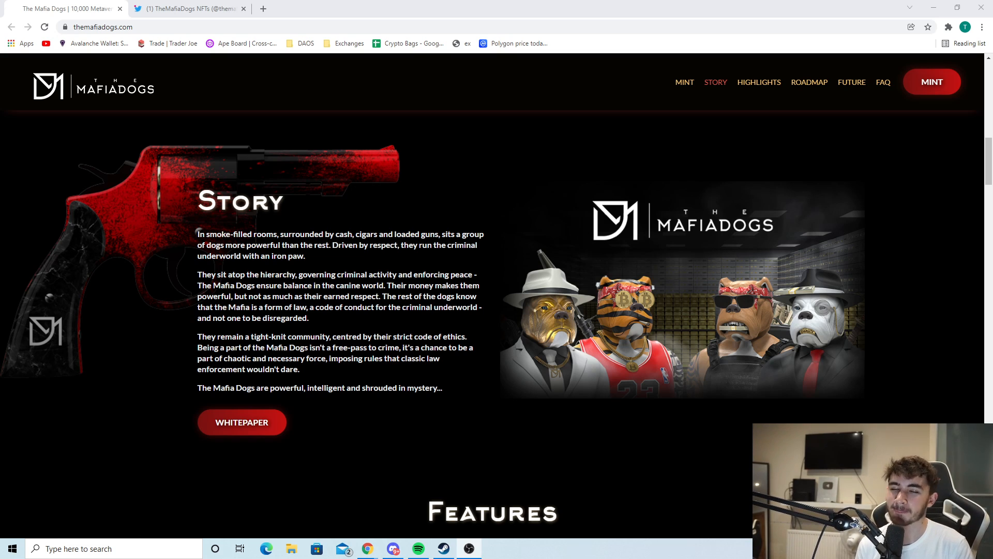
- Read the Story section, briefly highlighting the opening lines of its second paragraph
{"action": "right_click", "coordinate": [359, 267]}
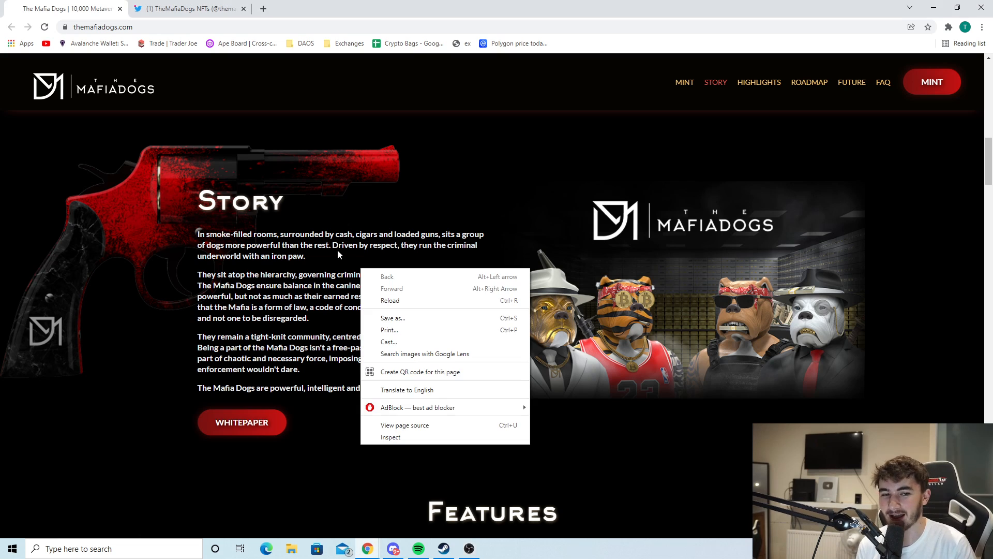
{"action": "left_click", "coordinate": [332, 276]}
{"action": "mouse_move", "coordinate": [330, 320]}
{"action": "left_mouse_down"}
{"action": "mouse_move", "coordinate": [207, 271]}
{"action": "mouse_move", "coordinate": [233, 285]}
{"action": "left_mouse_up"}
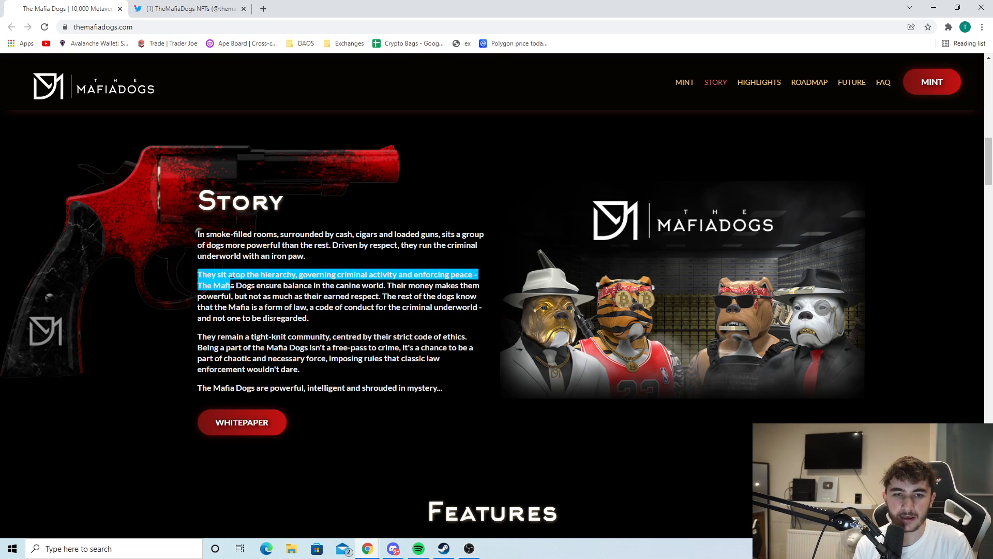
{"action": "left_click", "coordinate": [233, 285]}
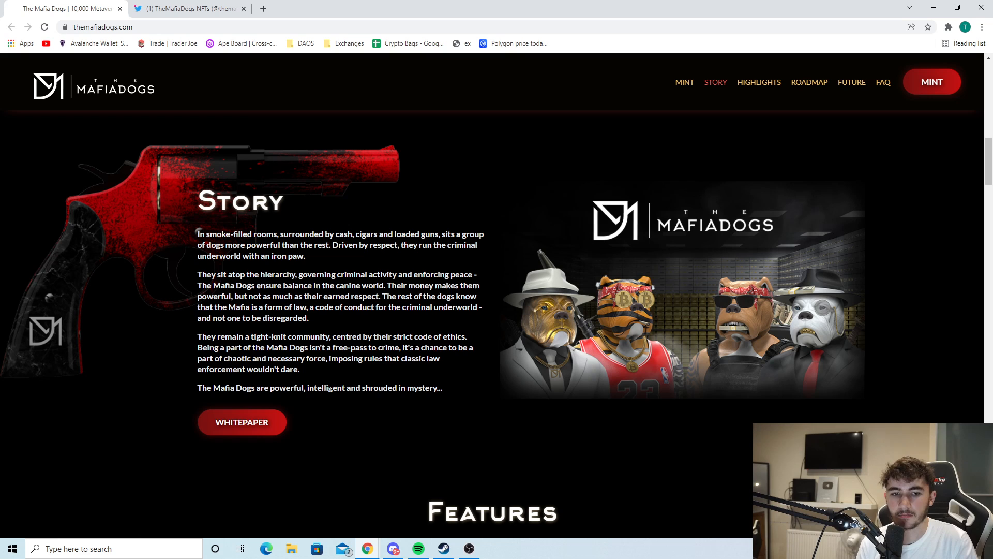
{"action": "scroll", "coordinate": [358, 381], "scroll_direction": "up", "scroll_amount": 2}
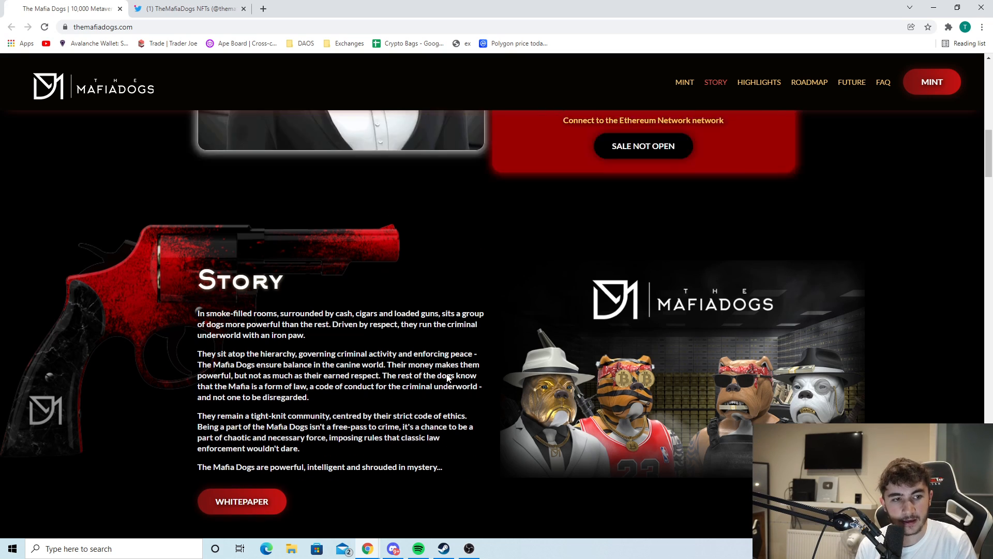
{"action": "scroll", "coordinate": [448, 370], "scroll_direction": "up", "scroll_amount": 5}
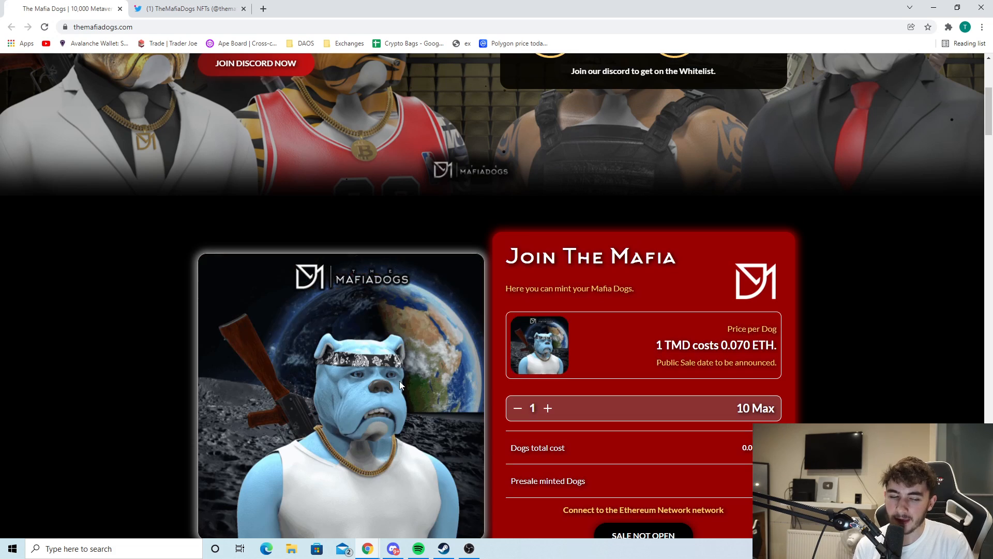
{"action": "scroll", "coordinate": [399, 381], "scroll_direction": "down", "scroll_amount": 4}
{"action": "scroll", "coordinate": [415, 375], "scroll_direction": "down", "scroll_amount": 2}
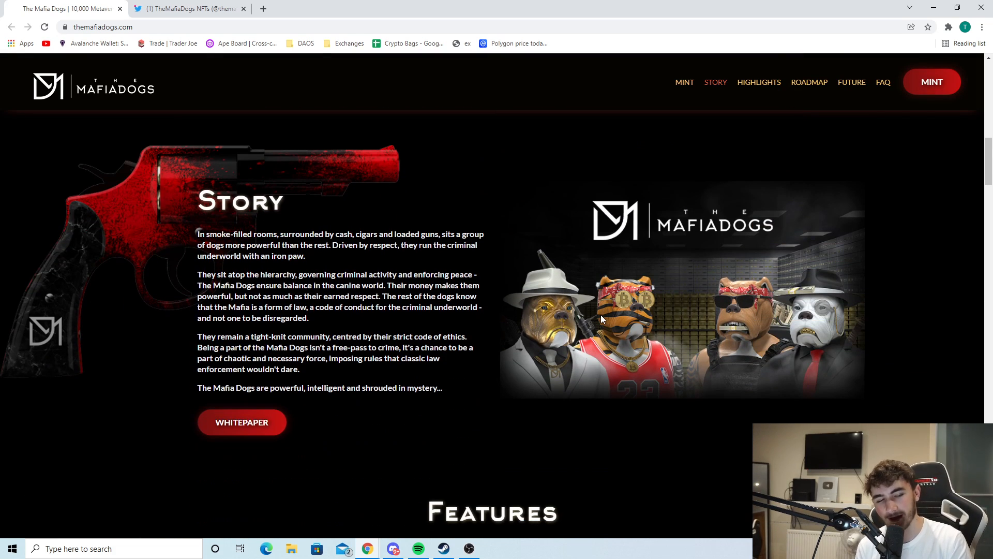
{"action": "scroll", "coordinate": [601, 314], "scroll_direction": "down", "scroll_amount": 5}
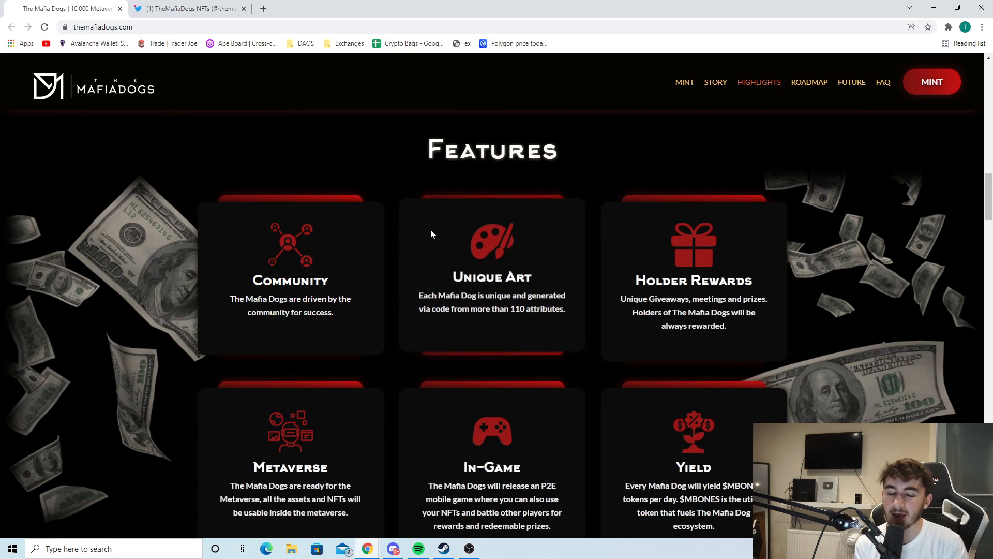
- Read the Community card description and the Holder Rewards heading, highlighting each briefly
{"action": "left_click_drag", "start_coordinate": [339, 270], "coordinate": [329, 276]}
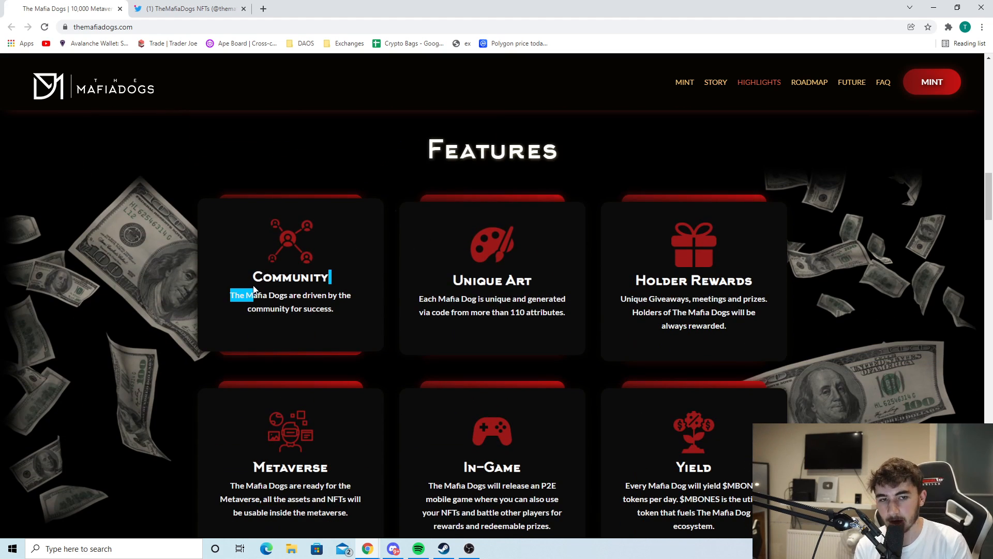
{"action": "left_click", "coordinate": [339, 304]}
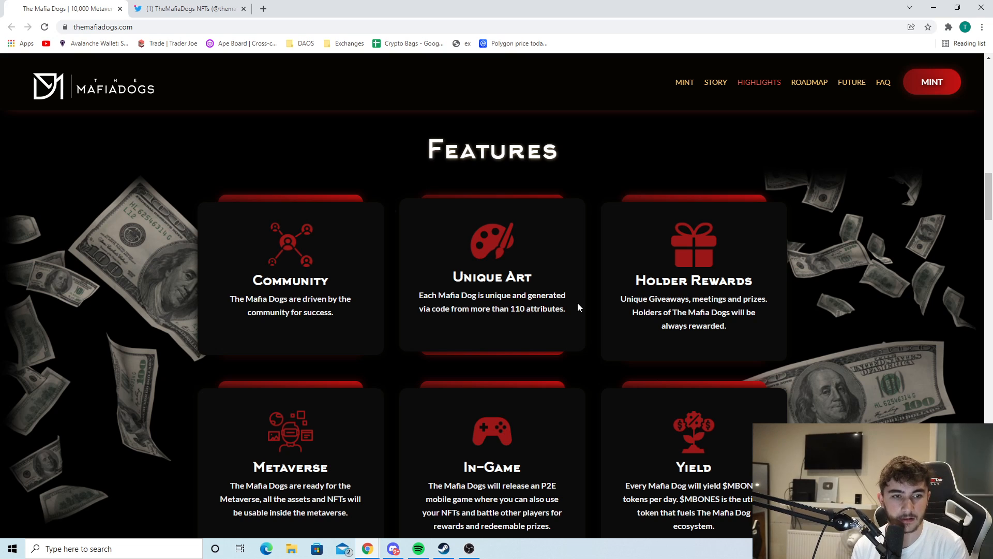
{"action": "left_click_drag", "start_coordinate": [631, 278], "coordinate": [738, 278]}
{"action": "left_click", "coordinate": [738, 280]}
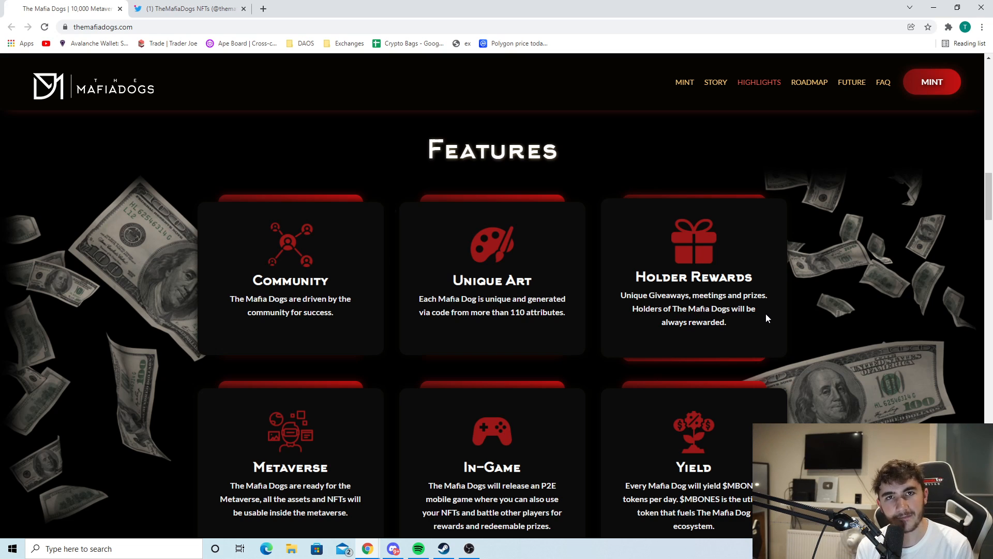
- Read the Holder Rewards card: Unique Giveaways and the sentence about holders always being rewarded
{"action": "mouse_move", "coordinate": [762, 312]}
{"action": "left_mouse_down"}
{"action": "mouse_move", "coordinate": [635, 280]}
{"action": "mouse_move", "coordinate": [692, 307]}
{"action": "left_mouse_up"}
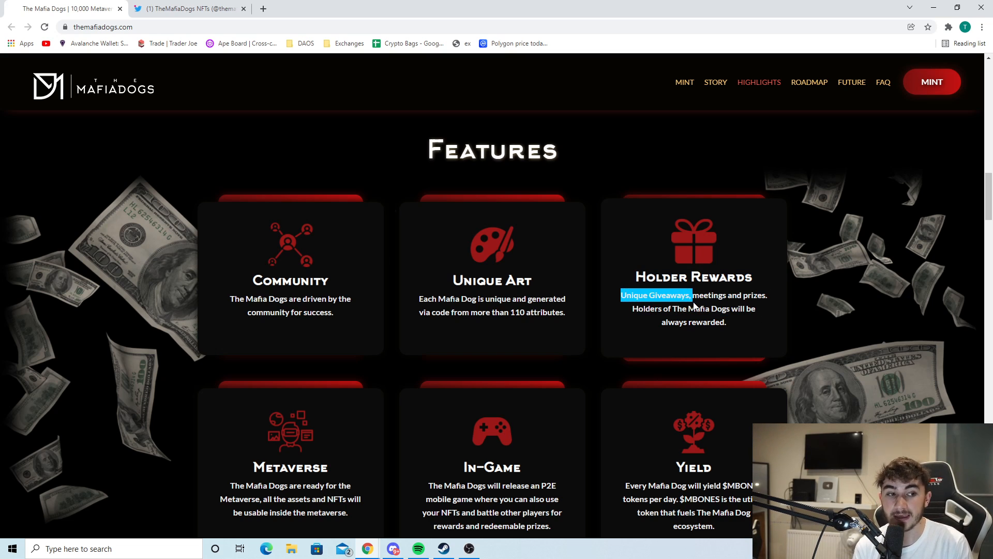
{"action": "left_click", "coordinate": [695, 296]}
{"action": "triple_click", "coordinate": [745, 319]}
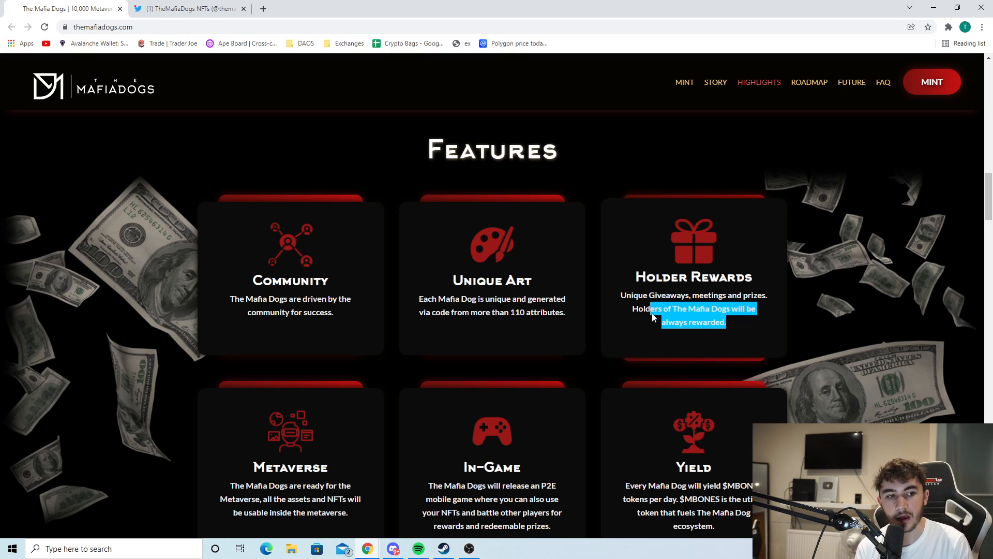
{"action": "left_click", "coordinate": [743, 319]}
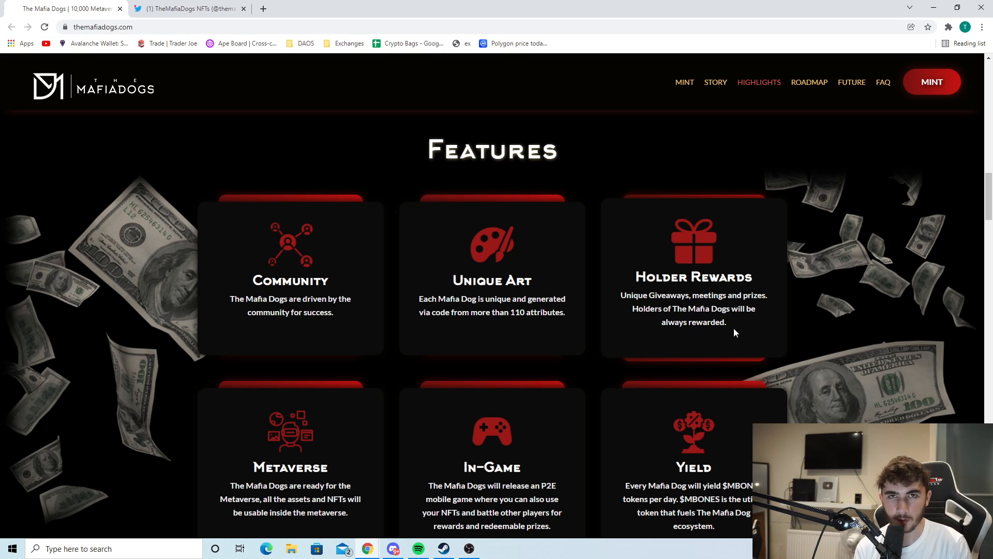
{"action": "scroll", "coordinate": [579, 366], "scroll_direction": "down", "scroll_amount": 2}
{"action": "left_click_drag", "start_coordinate": [349, 355], "coordinate": [243, 325]}
- Read the Metaverse card title and the Yield card's sentence explaining the $MBONES token
{"action": "left_click", "coordinate": [244, 325]}
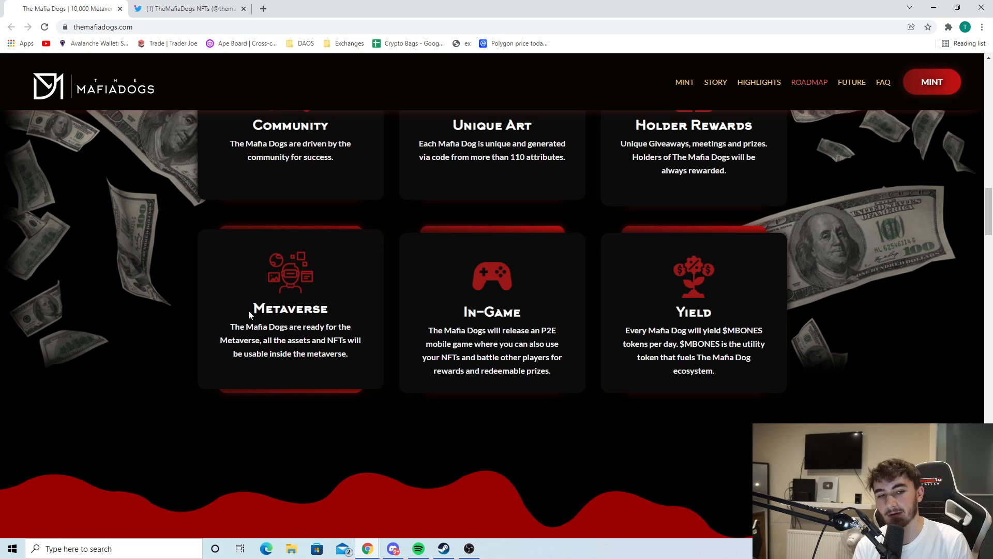
{"action": "double_click", "coordinate": [251, 312]}
{"action": "left_click", "coordinate": [343, 321]}
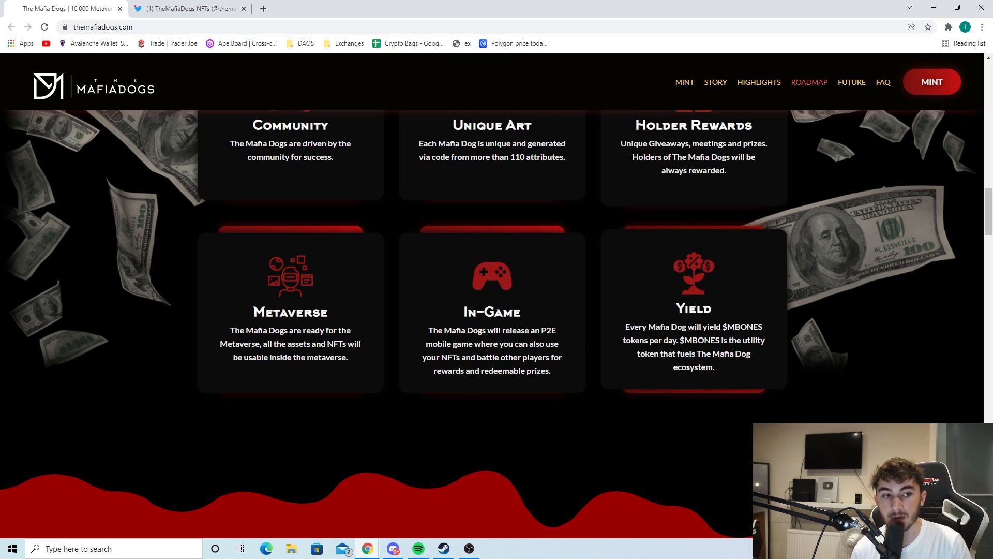
{"action": "left_click_drag", "start_coordinate": [680, 339], "coordinate": [751, 354]}
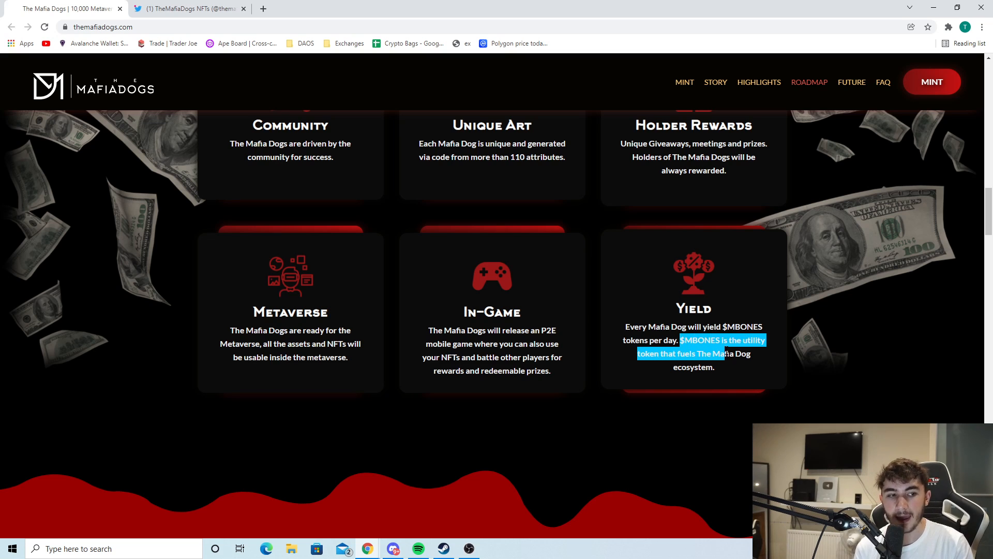
{"action": "left_click", "coordinate": [752, 354]}
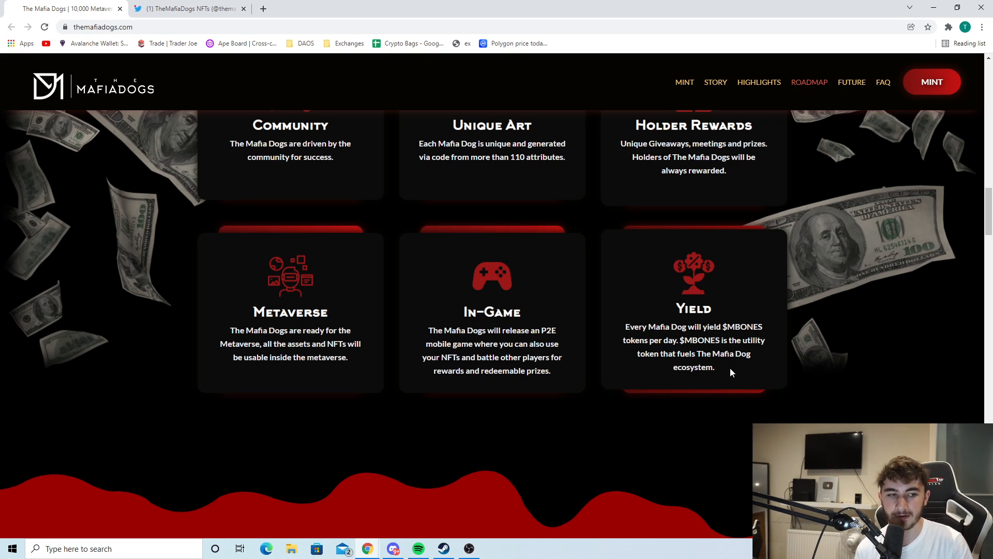
{"action": "scroll", "coordinate": [675, 368], "scroll_direction": "down", "scroll_amount": 3}
{"action": "scroll", "coordinate": [667, 360], "scroll_direction": "down", "scroll_amount": 2}
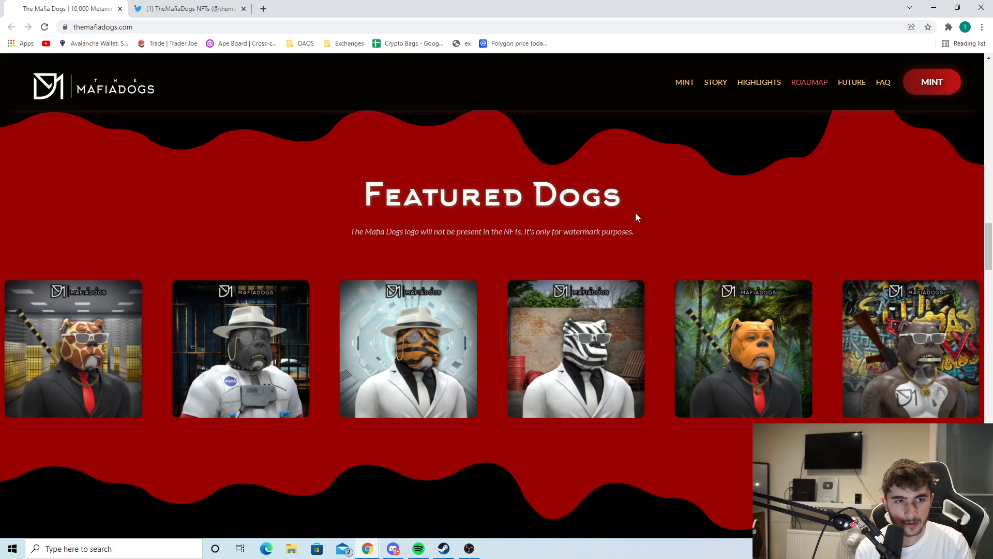
- Read the watermark note in the caption under the Featured Dogs heading
{"action": "left_click_drag", "start_coordinate": [625, 231], "coordinate": [353, 231]}
{"action": "left_click", "coordinate": [433, 241]}
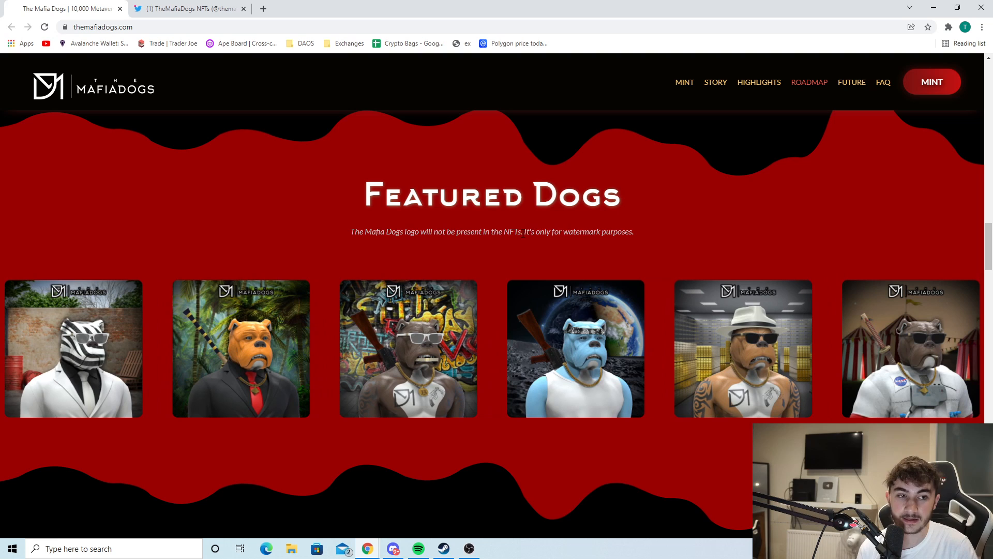
{"action": "left_click_drag", "start_coordinate": [523, 232], "coordinate": [611, 231]}
{"action": "left_click", "coordinate": [635, 232]}
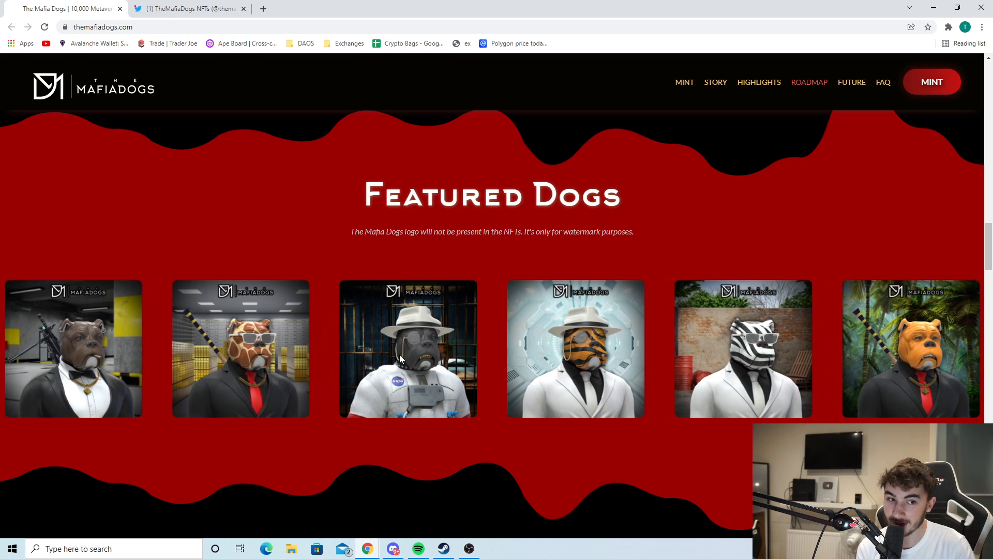
{"action": "scroll", "coordinate": [385, 350], "scroll_direction": "down", "scroll_amount": 2}
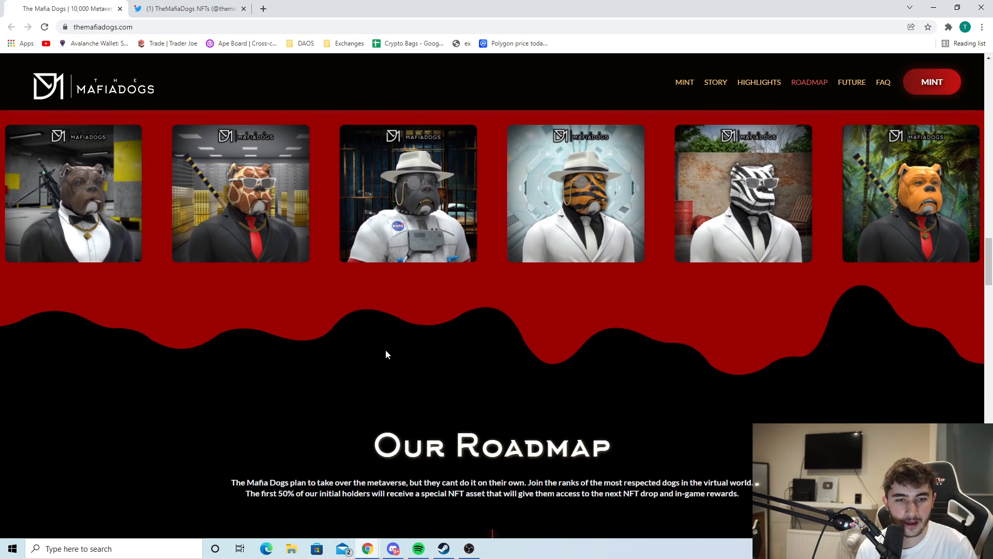
{"action": "scroll", "coordinate": [647, 221], "scroll_direction": "down", "scroll_amount": 2}
{"action": "scroll", "coordinate": [658, 268], "scroll_direction": "up", "scroll_amount": 4}
{"action": "scroll", "coordinate": [598, 311], "scroll_direction": "down", "scroll_amount": 3}
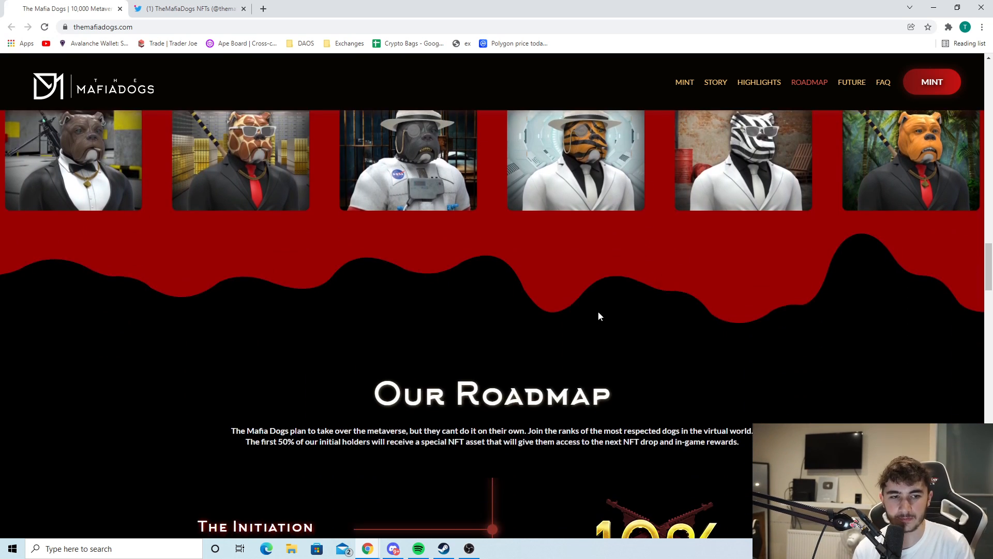
{"action": "scroll", "coordinate": [598, 316], "scroll_direction": "down", "scroll_amount": 2}
{"action": "scroll", "coordinate": [579, 333], "scroll_direction": "down", "scroll_amount": 1}
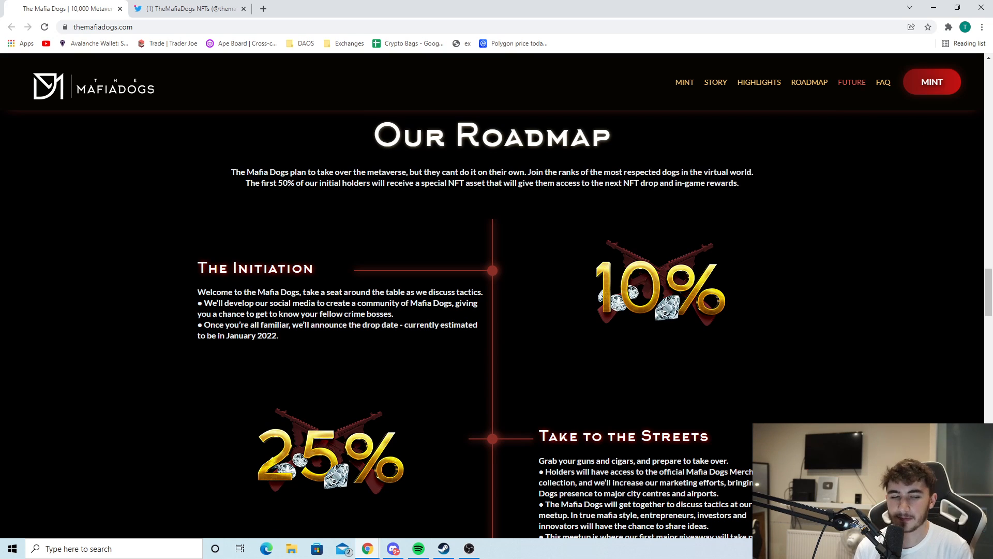
{"action": "scroll", "coordinate": [385, 352], "scroll_direction": "down", "scroll_amount": 3}
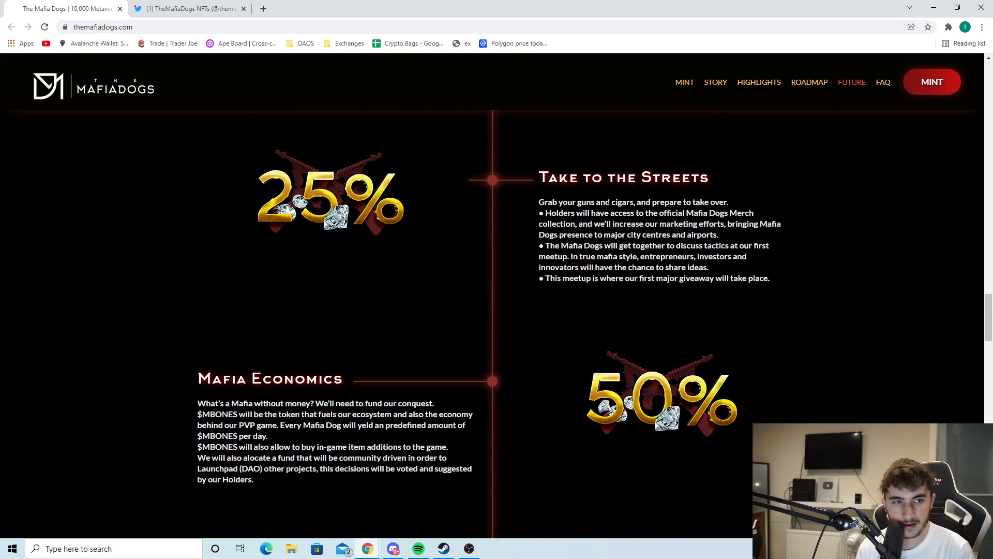
{"action": "mouse_move", "coordinate": [715, 183]}
{"action": "left_mouse_down"}
{"action": "mouse_move", "coordinate": [550, 179]}
{"action": "mouse_move", "coordinate": [615, 203]}
{"action": "left_mouse_up"}
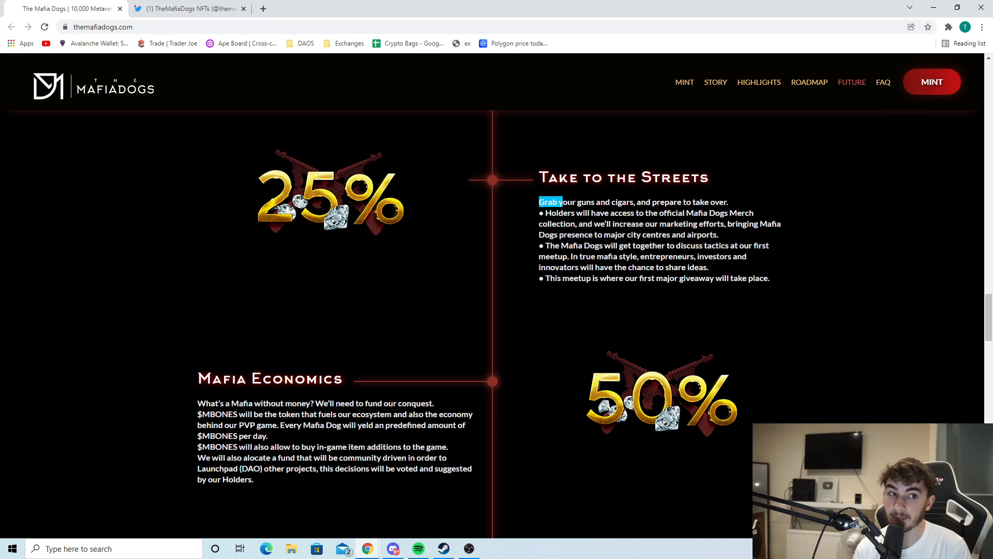
- Read the Take to the Streets line about holders' merch access
{"action": "left_click", "coordinate": [565, 214]}
{"action": "mouse_move", "coordinate": [546, 213]}
{"action": "left_mouse_down"}
{"action": "mouse_move", "coordinate": [707, 224]}
{"action": "mouse_move", "coordinate": [698, 223]}
{"action": "left_mouse_up"}
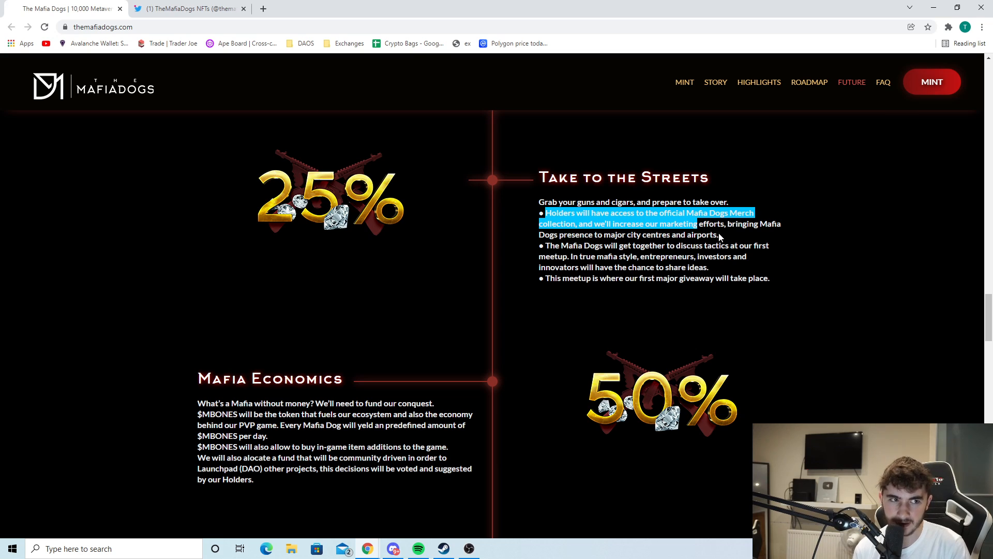
{"action": "left_click", "coordinate": [721, 235]}
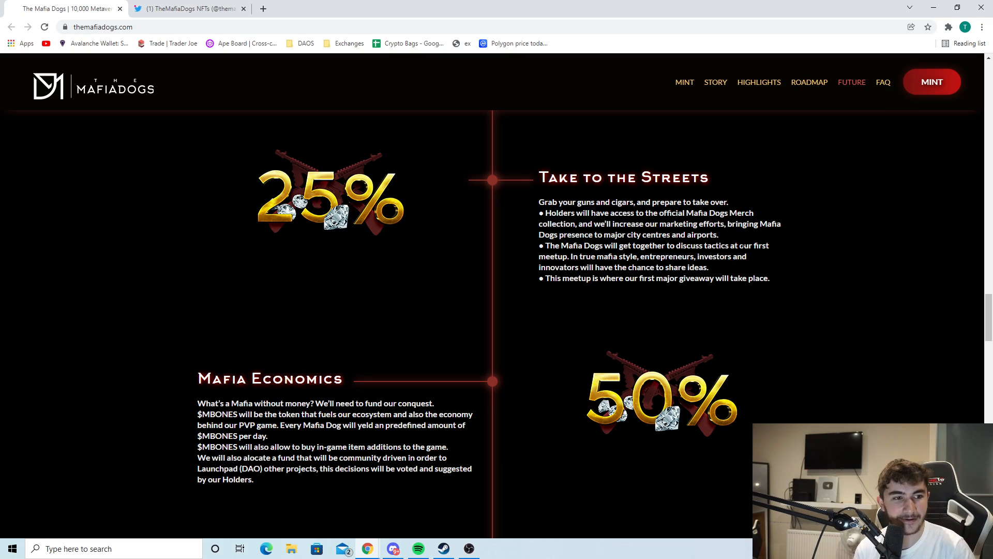
- Read the first-meetup bullet about entrepreneurs and investors in Take to the Streets
{"action": "left_click_drag", "start_coordinate": [710, 268], "coordinate": [546, 246]}
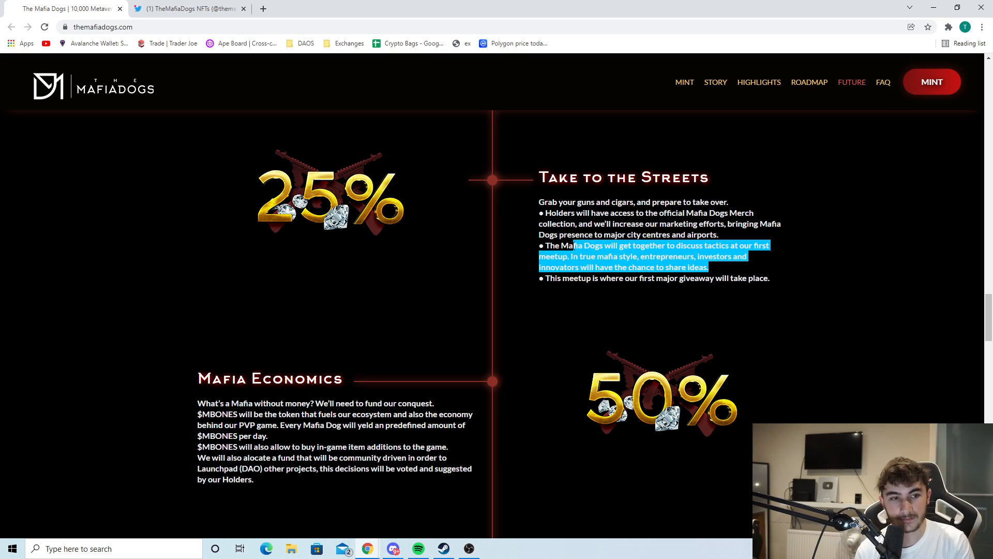
{"action": "left_click", "coordinate": [546, 246]}
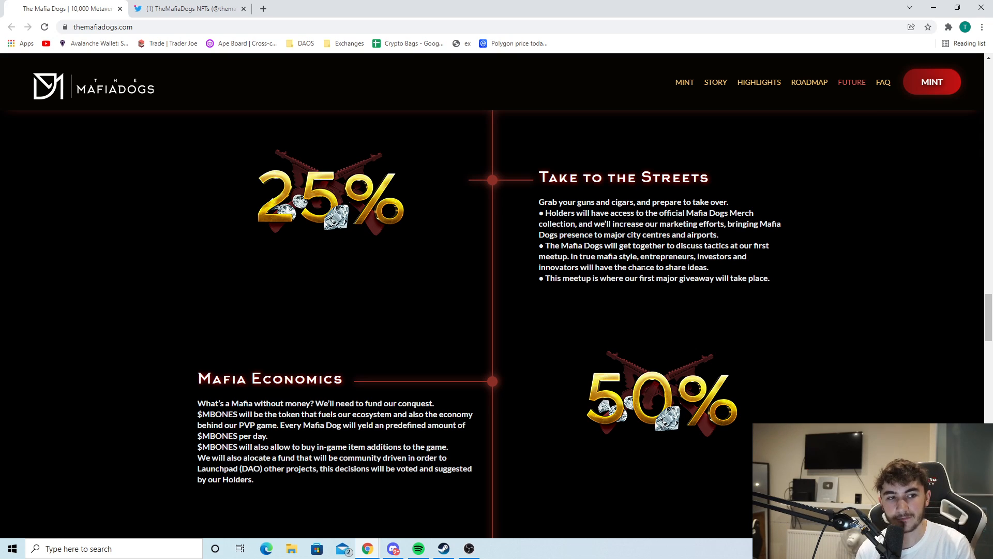
{"action": "left_click_drag", "start_coordinate": [573, 258], "coordinate": [730, 265]}
{"action": "left_click", "coordinate": [730, 265]}
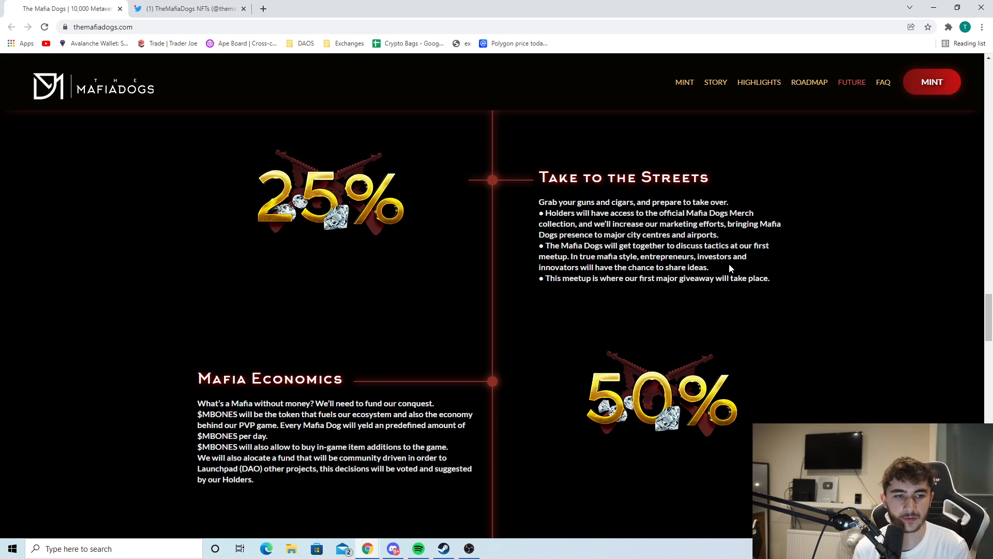
{"action": "scroll", "coordinate": [729, 264], "scroll_direction": "down", "scroll_amount": 1}
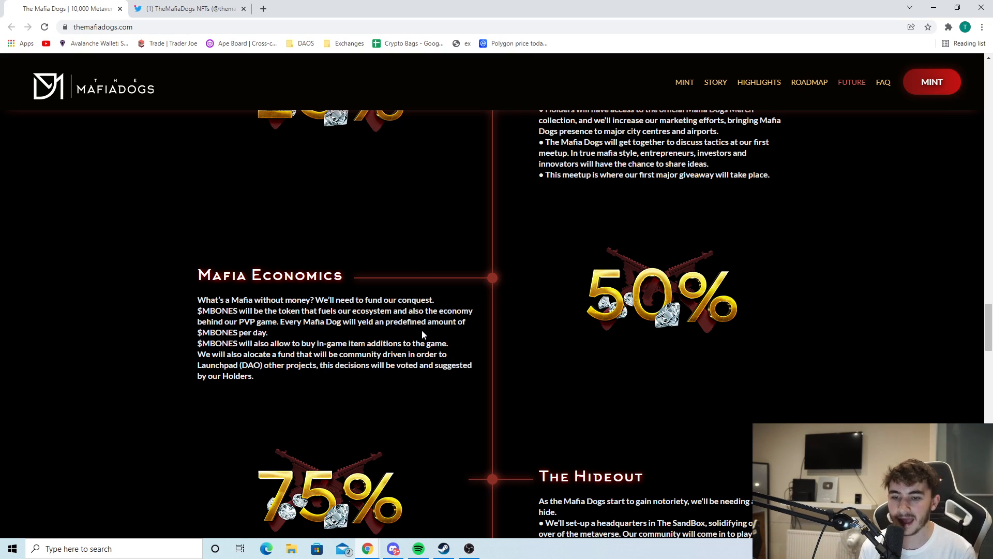
{"action": "scroll", "coordinate": [420, 326], "scroll_direction": "down", "scroll_amount": 3}
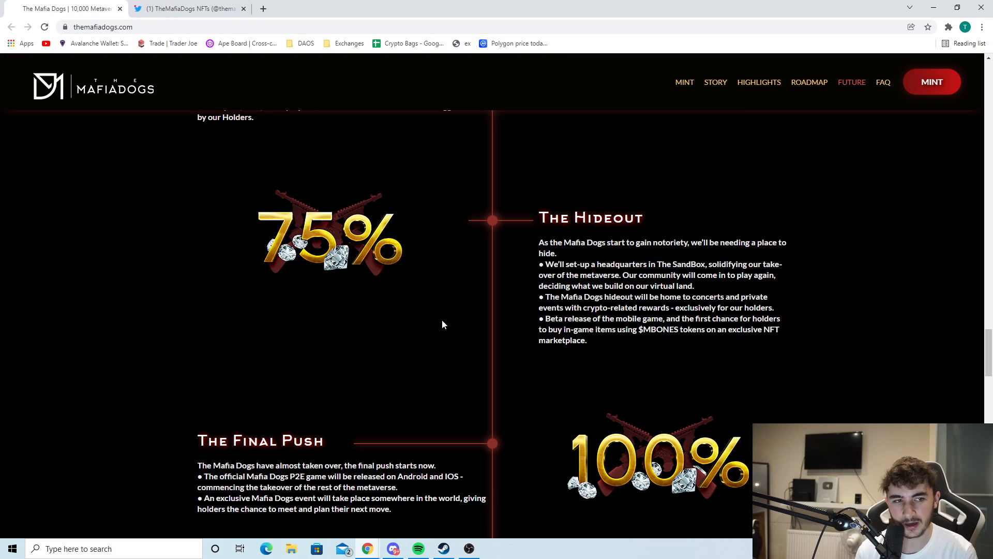
{"action": "left_click_drag", "start_coordinate": [537, 218], "coordinate": [689, 243]}
- Read The Hideout bullets: concerts and events exclusively for holders, and the mobile game beta release
{"action": "left_click", "coordinate": [683, 262]}
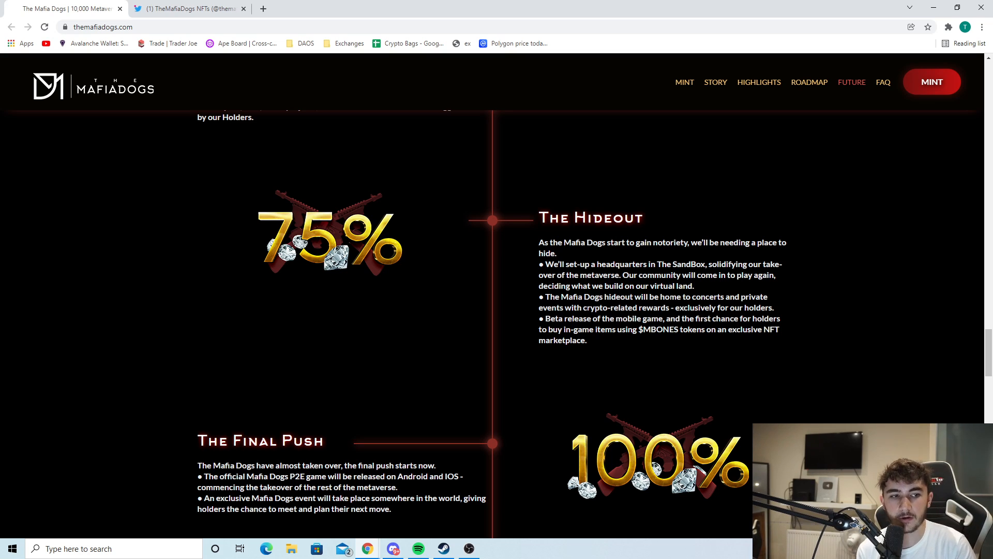
{"action": "left_click_drag", "start_coordinate": [695, 297], "coordinate": [772, 307]}
{"action": "left_click", "coordinate": [772, 307]}
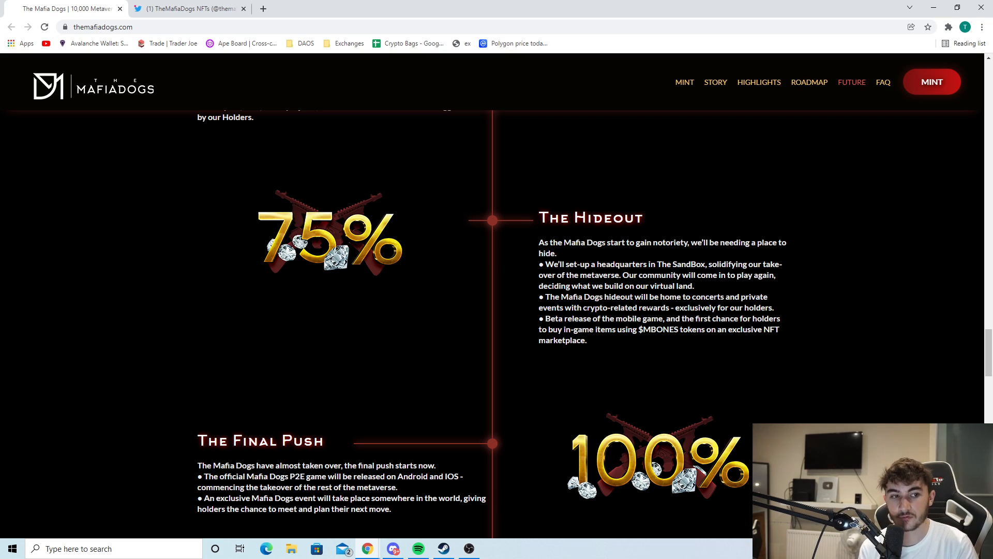
{"action": "left_click_drag", "start_coordinate": [676, 308], "coordinate": [765, 308]}
{"action": "left_click", "coordinate": [782, 315]}
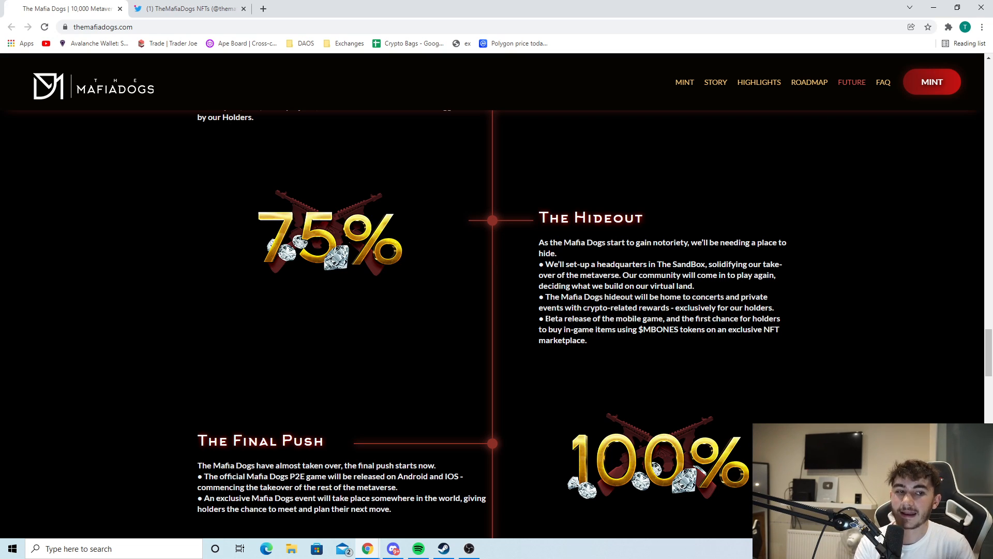
{"action": "mouse_move", "coordinate": [546, 318]}
{"action": "left_mouse_down"}
{"action": "mouse_move", "coordinate": [641, 318]}
{"action": "mouse_move", "coordinate": [665, 329]}
{"action": "mouse_move", "coordinate": [667, 319]}
{"action": "mouse_move", "coordinate": [638, 329]}
{"action": "left_mouse_up"}
{"action": "left_click", "coordinate": [667, 319]}
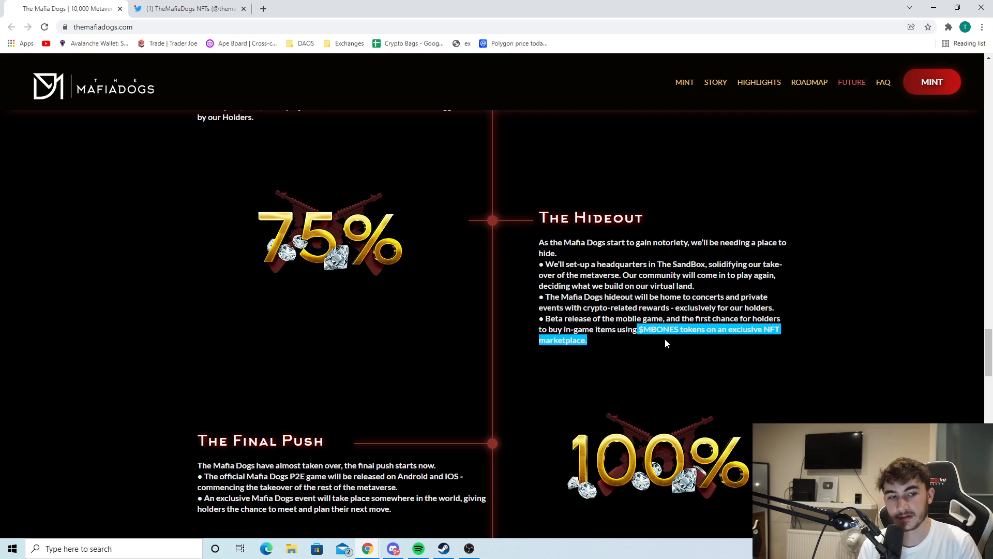
{"action": "scroll", "coordinate": [665, 338], "scroll_direction": "down", "scroll_amount": 2}
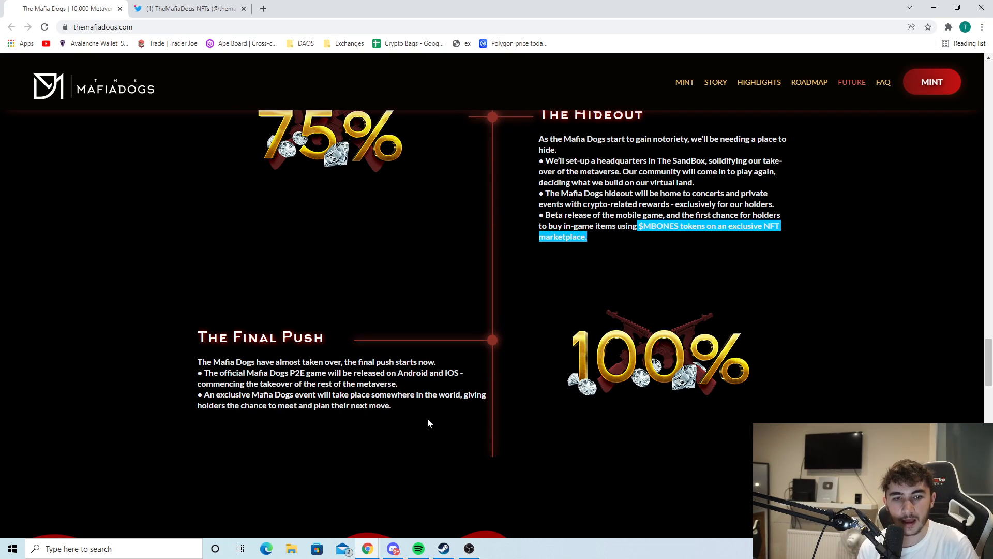
- Read The Final Push bullets: Android and IOS release and the exclusive event
{"action": "mouse_move", "coordinate": [398, 384]}
{"action": "left_mouse_down"}
{"action": "mouse_move", "coordinate": [335, 375]}
{"action": "mouse_move", "coordinate": [354, 375]}
{"action": "mouse_move", "coordinate": [399, 385]}
{"action": "mouse_move", "coordinate": [272, 384]}
{"action": "left_mouse_up"}
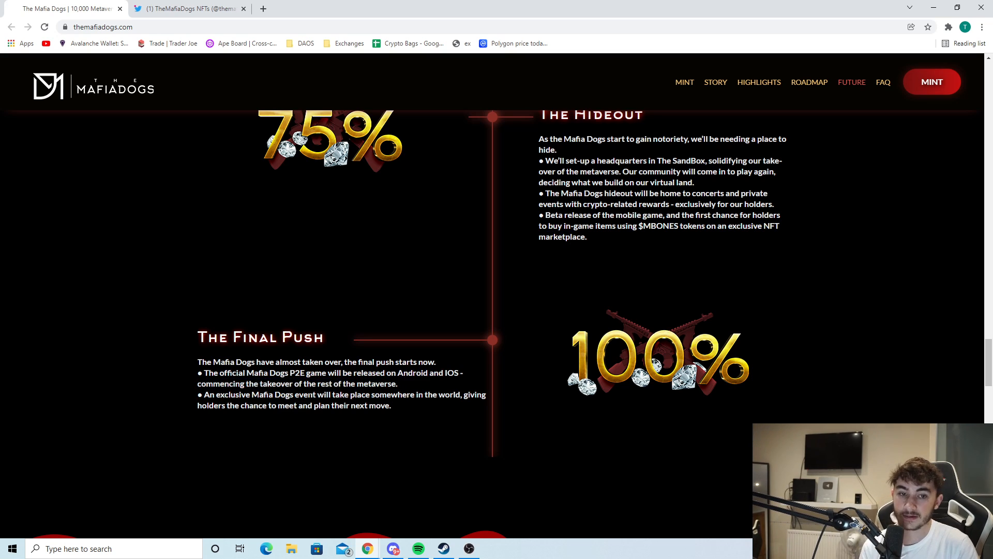
{"action": "left_click_drag", "start_coordinate": [416, 410], "coordinate": [262, 395]}
{"action": "left_click", "coordinate": [406, 410]}
{"action": "left_click_drag", "start_coordinate": [405, 410], "coordinate": [345, 397]}
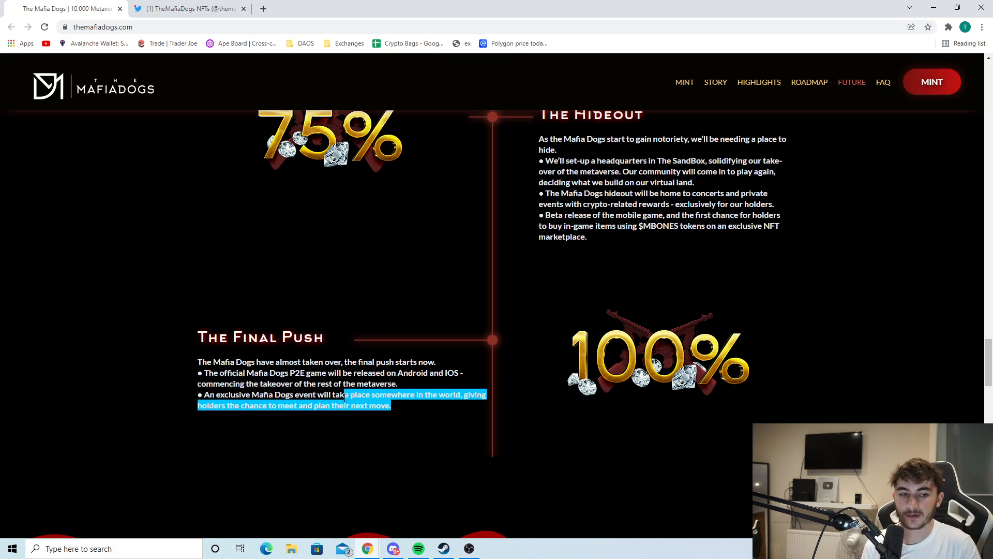
{"action": "left_click", "coordinate": [435, 407]}
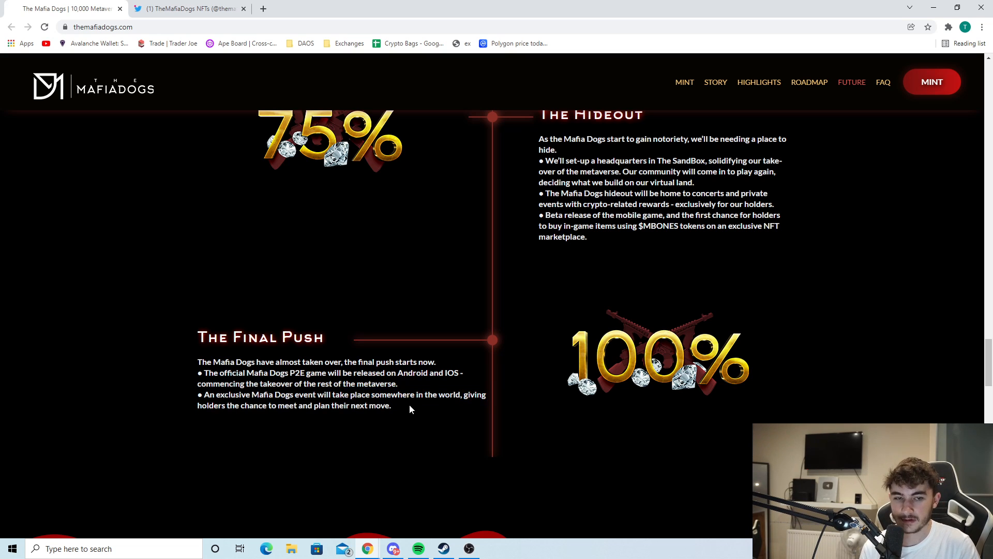
{"action": "scroll", "coordinate": [404, 401], "scroll_direction": "down", "scroll_amount": 5}
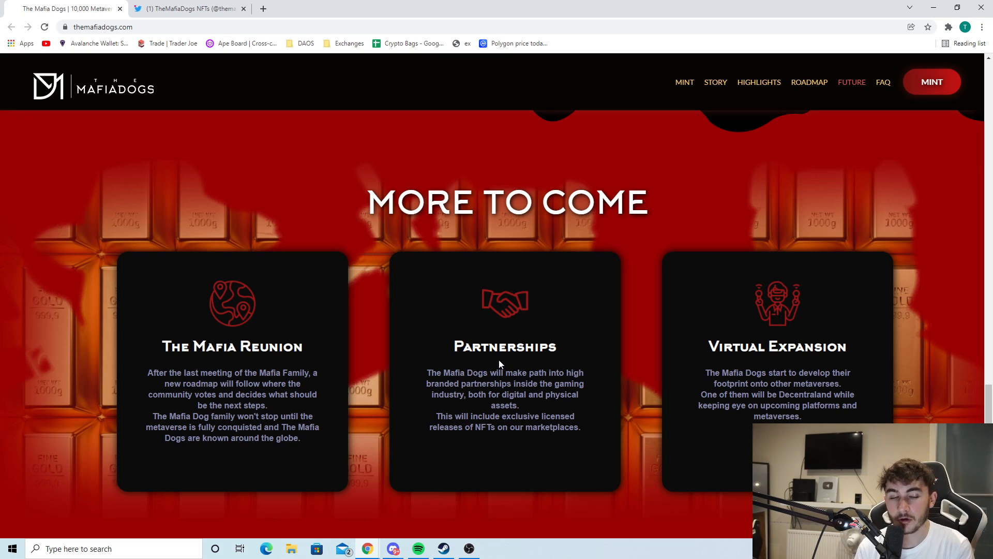
- Highlight the Partnerships card heading in the More To Come section
{"action": "mouse_move", "coordinate": [572, 355]}
{"action": "left_mouse_down"}
{"action": "mouse_move", "coordinate": [460, 349]}
{"action": "mouse_move", "coordinate": [568, 349]}
{"action": "left_mouse_up"}
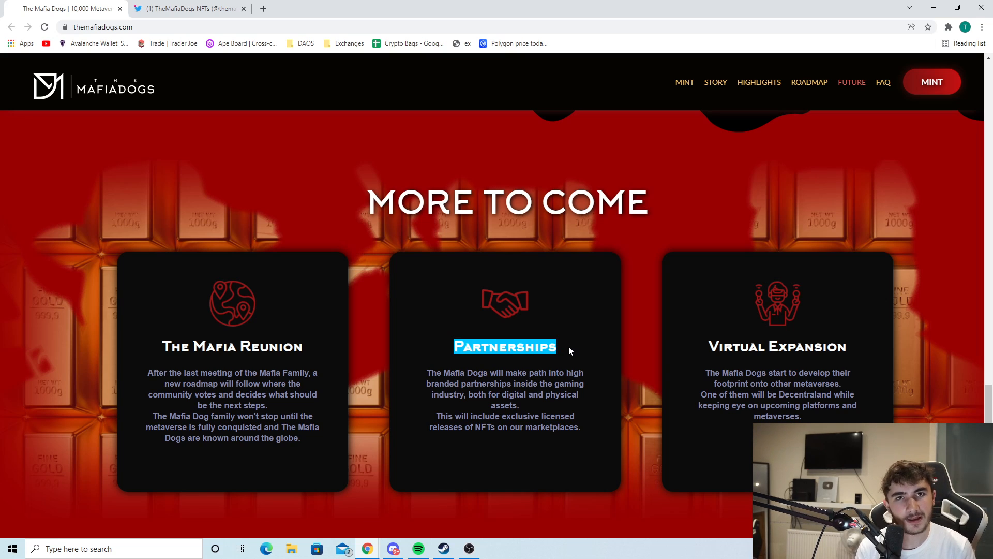